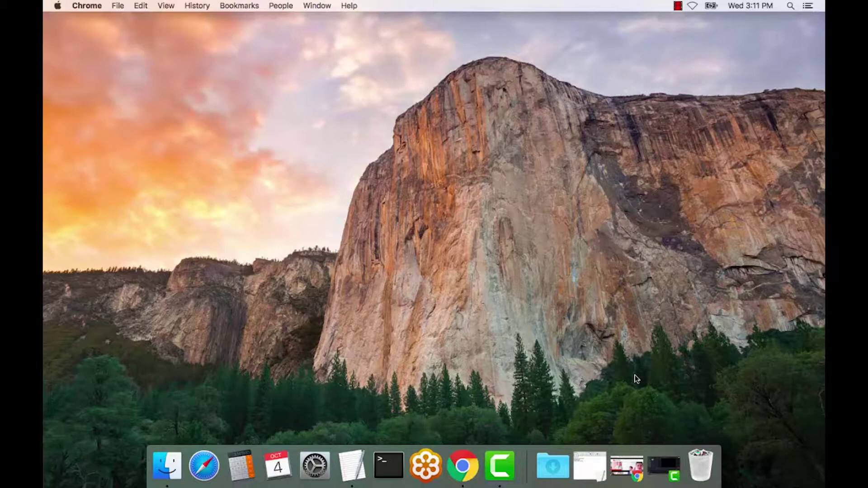
# Review the copier model and print driver lines in the notes document
pyautogui.click(352, 465)
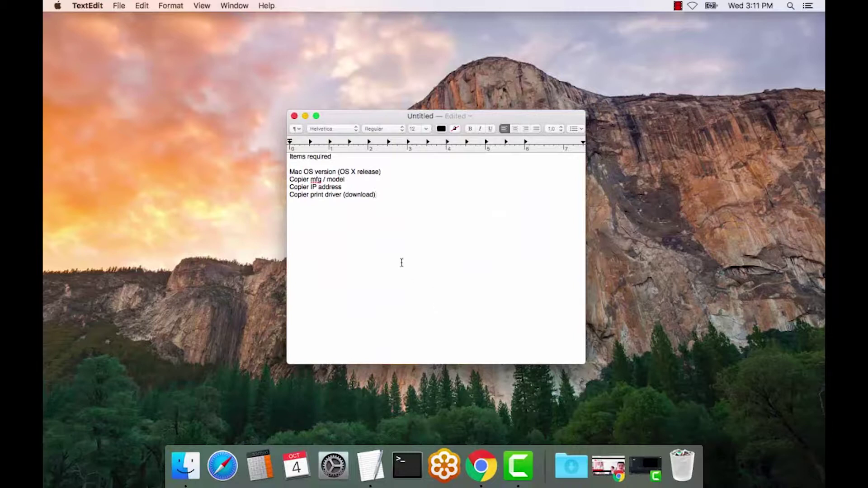
pyautogui.click(348, 183)
pyautogui.click(390, 194)
pyautogui.click(306, 116)
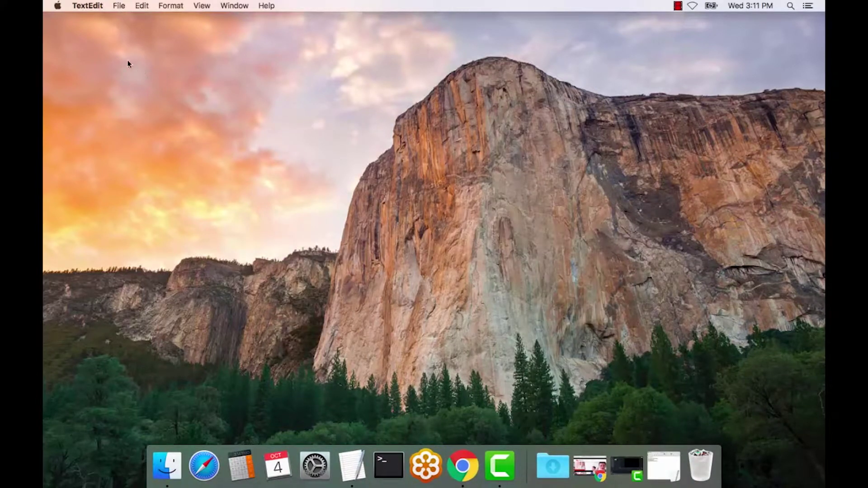
# Check the installed macOS version in About This Mac
pyautogui.click(56, 7)
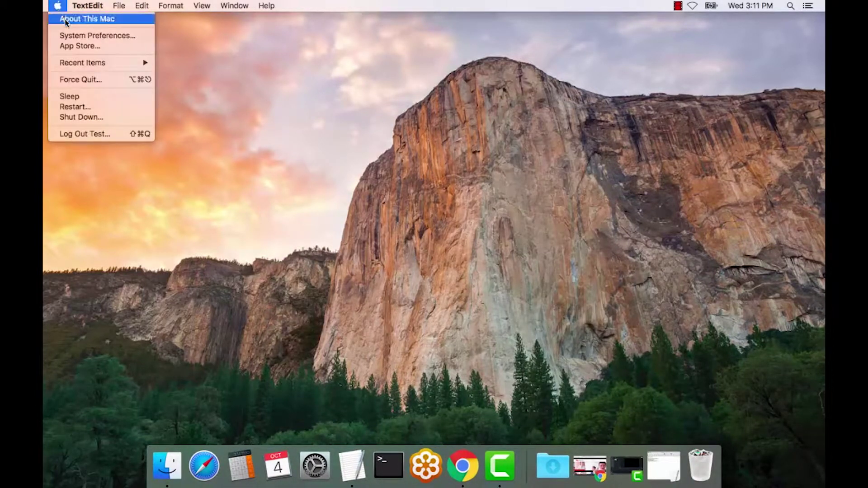
pyautogui.click(64, 19)
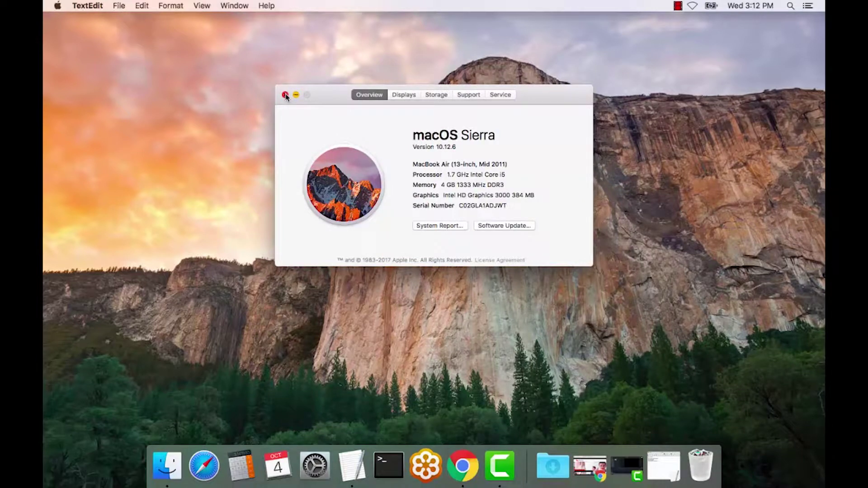
pyautogui.click(285, 95)
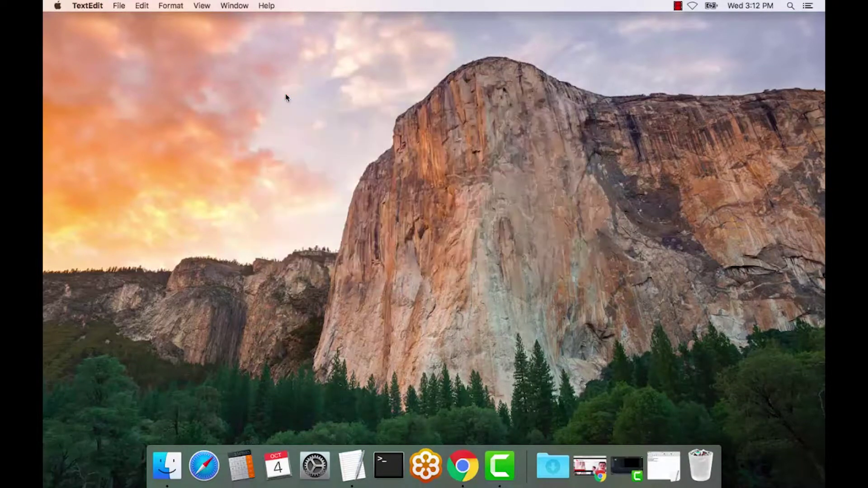
# Return to Chrome and reload the Ricoh Support and Downloads page
pyautogui.click(464, 466)
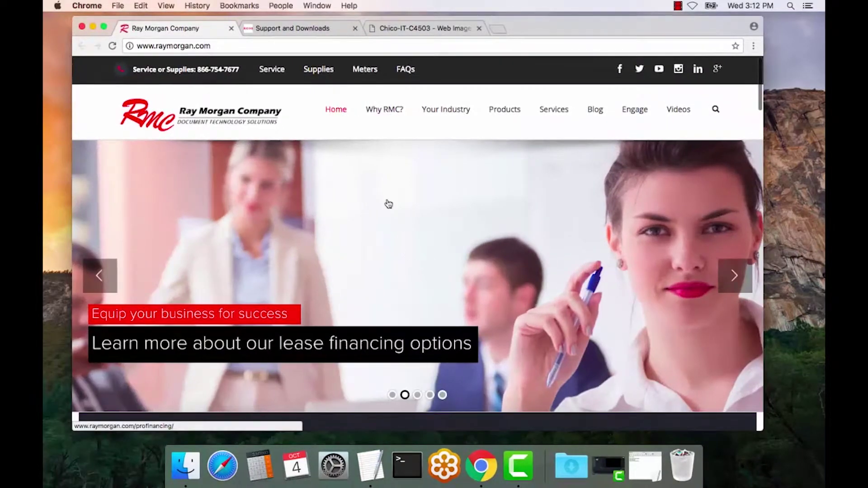
pyautogui.click(313, 28)
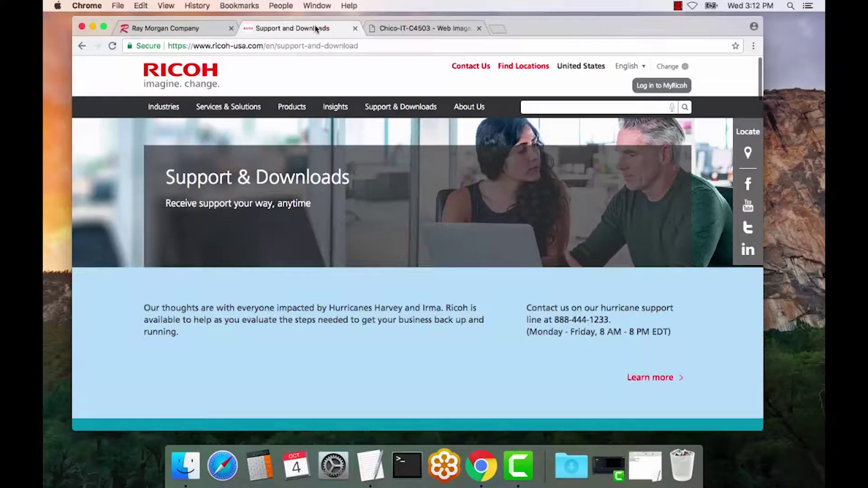
pyautogui.click(393, 112)
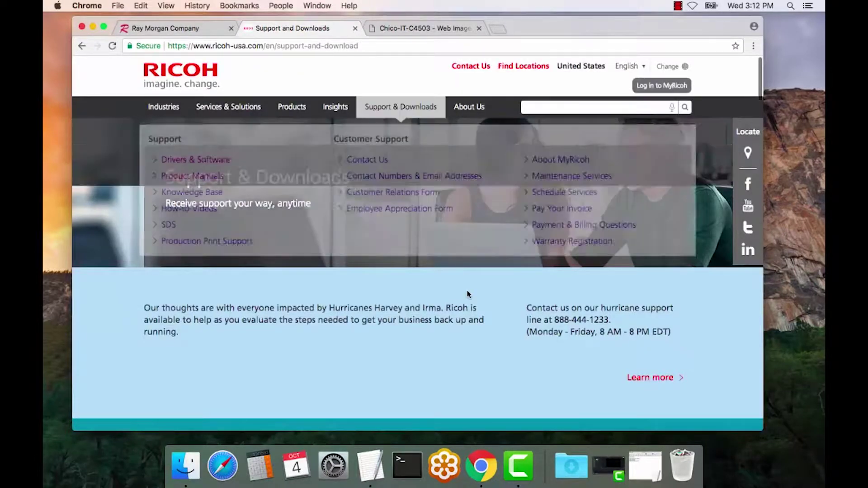
pyautogui.scroll(-5, 467, 290)
pyautogui.scroll(-7, 442, 308)
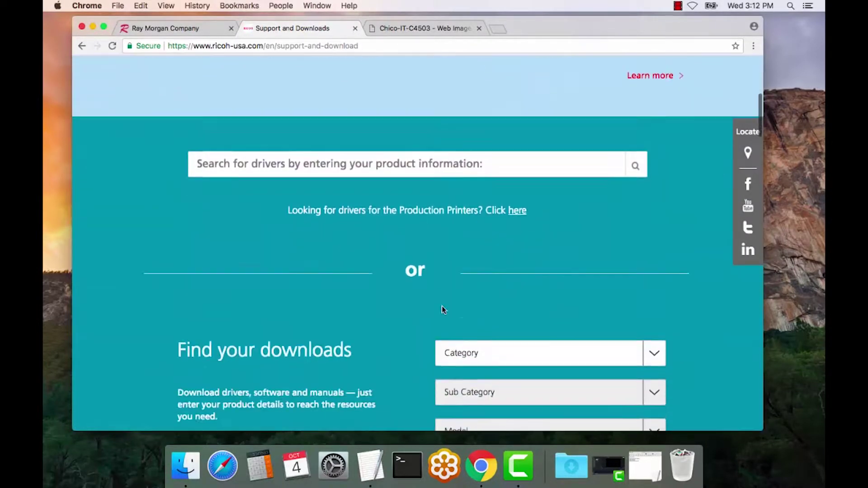
# Set Category to Printers and Copiers and Sub Category to Multifunction Printers/Copiers
pyautogui.click(652, 193)
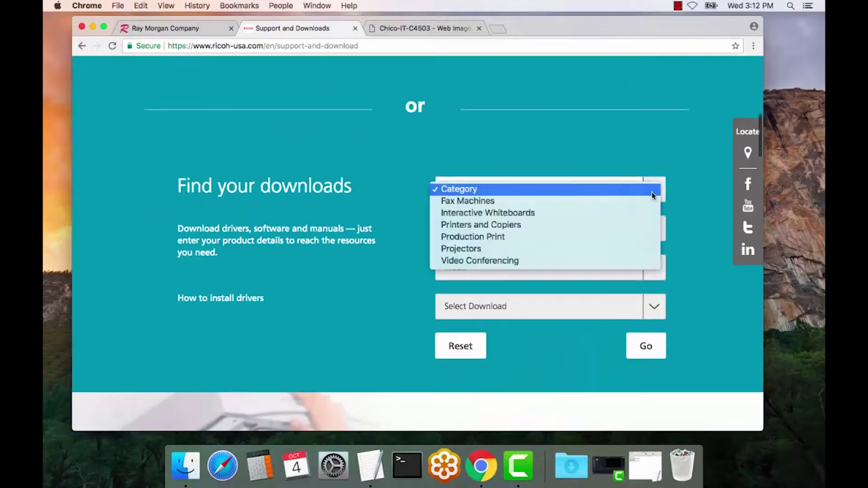
pyautogui.click(597, 226)
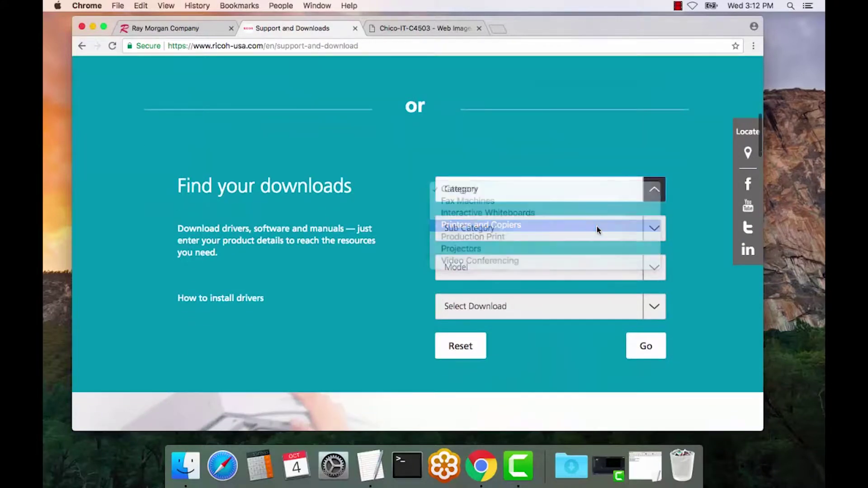
pyautogui.click(663, 232)
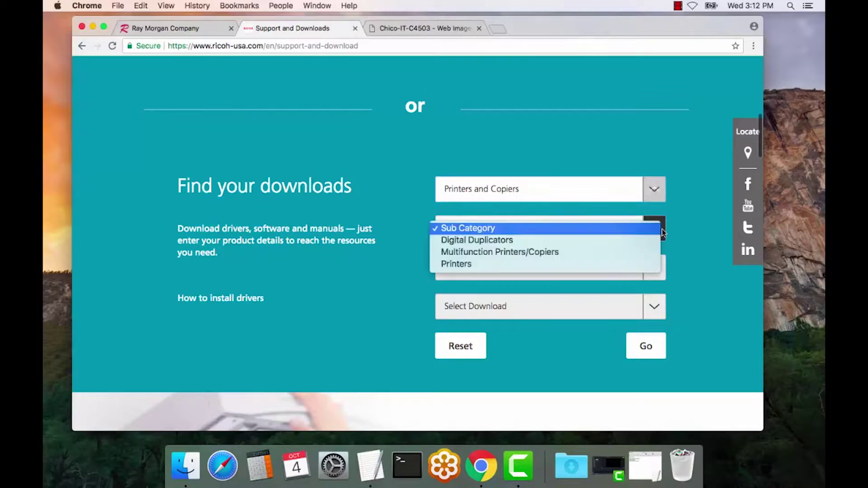
pyautogui.click(614, 254)
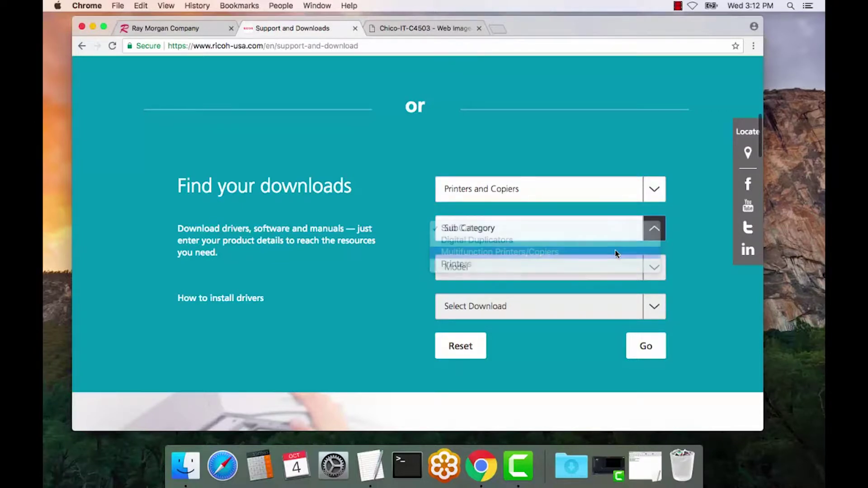
# Choose model MP C4503 and download type Drivers, then run the search
pyautogui.click(655, 269)
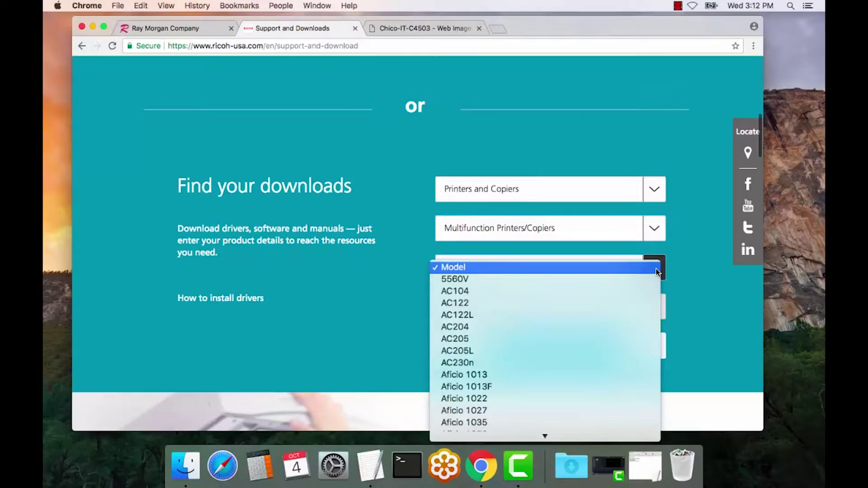
pyautogui.scroll(-10, 599, 372)
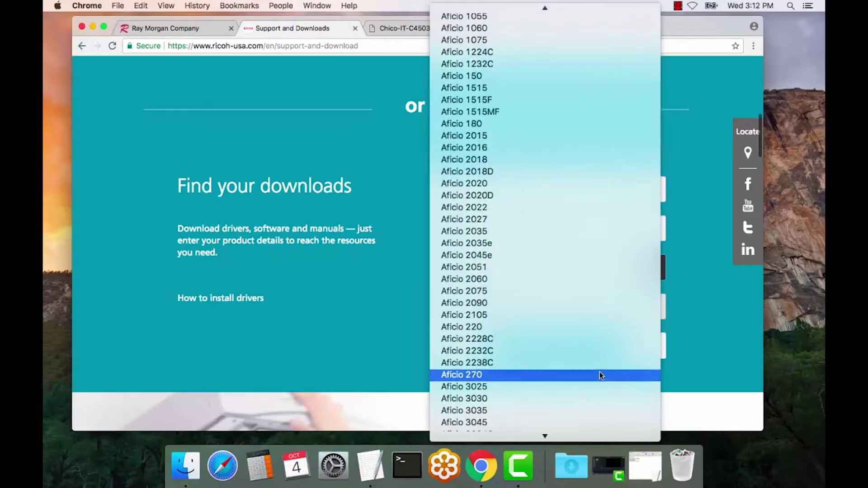
pyautogui.scroll(-10, 599, 375)
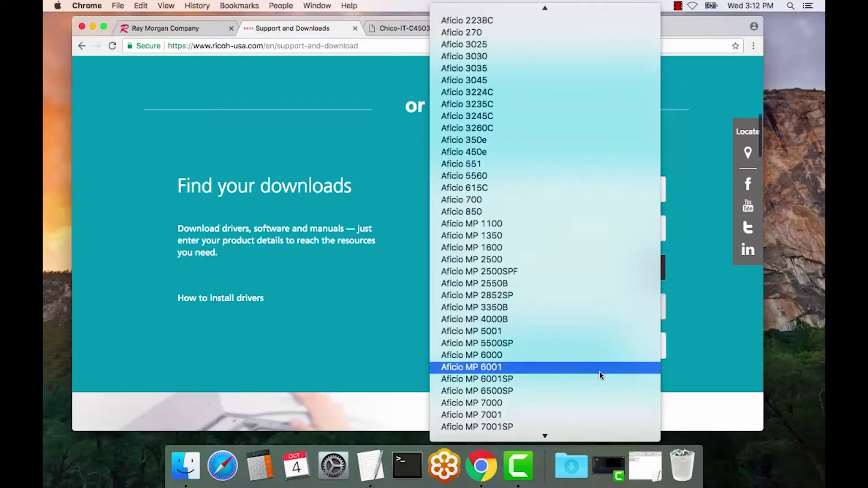
pyautogui.scroll(-7, 600, 375)
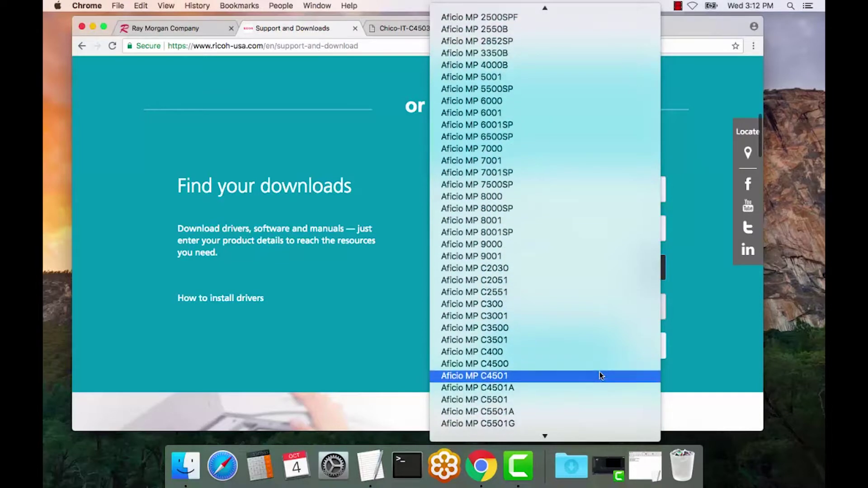
pyautogui.scroll(-15, 599, 376)
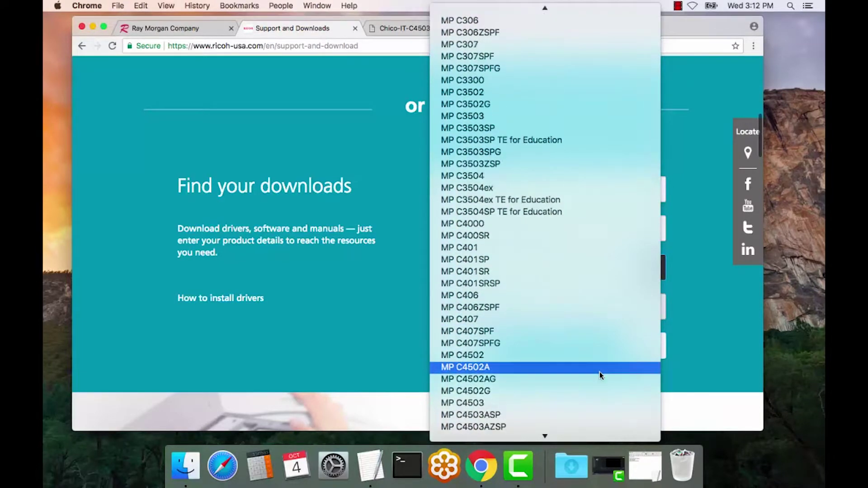
pyautogui.scroll(-2, 600, 375)
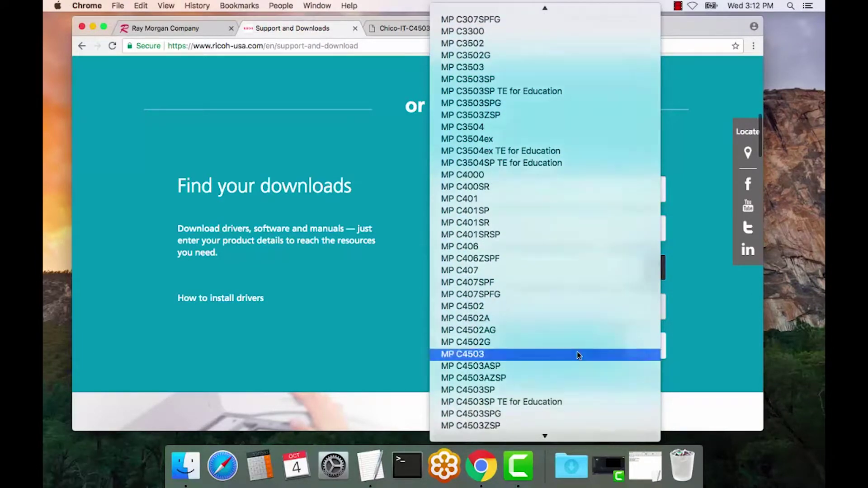
pyautogui.click(579, 355)
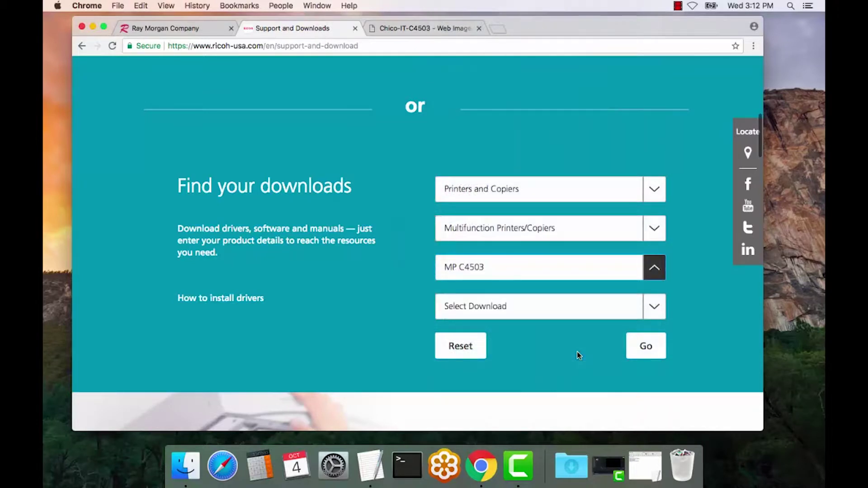
pyautogui.click(656, 306)
pyautogui.click(604, 318)
pyautogui.click(652, 348)
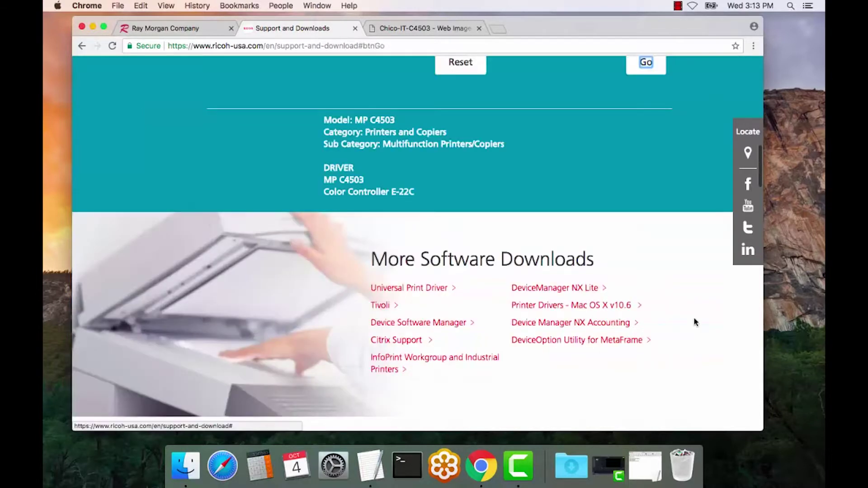
# Open the MP C4503 driver page and expand the Mac OS X 10.12, 10.7 and 10.6 sections
pyautogui.scroll(1, 531, 237)
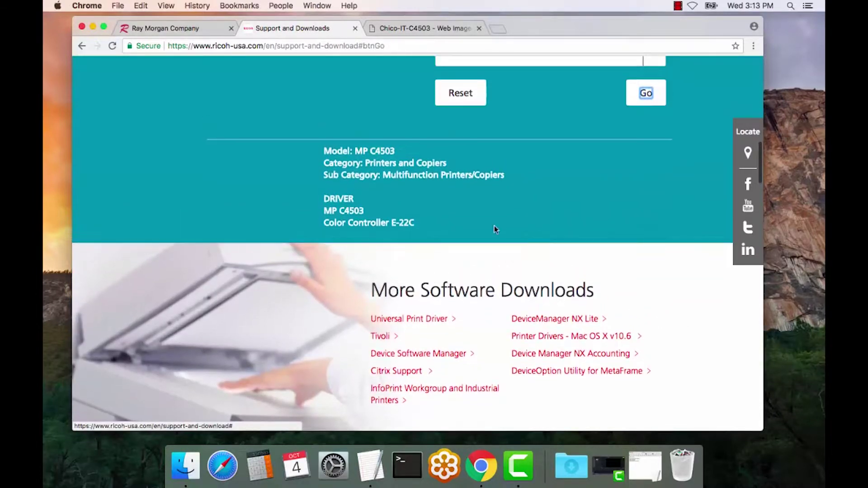
pyautogui.click(340, 210)
pyautogui.click(185, 344)
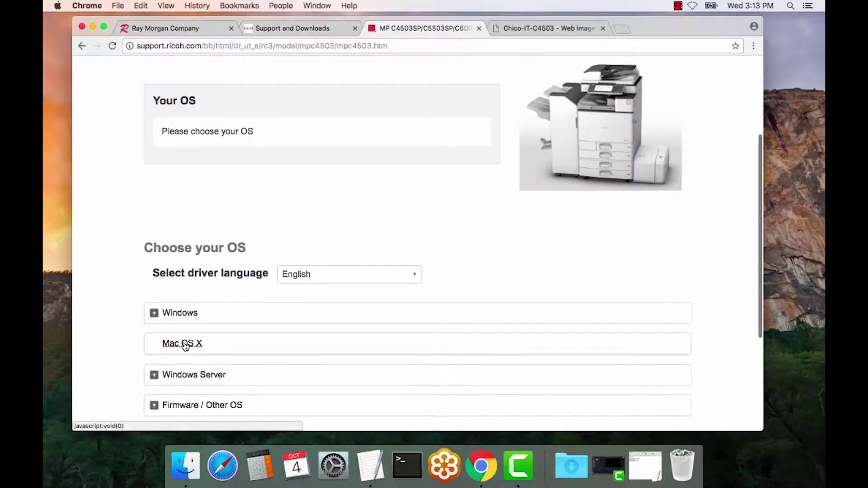
pyautogui.scroll(-5, 324, 366)
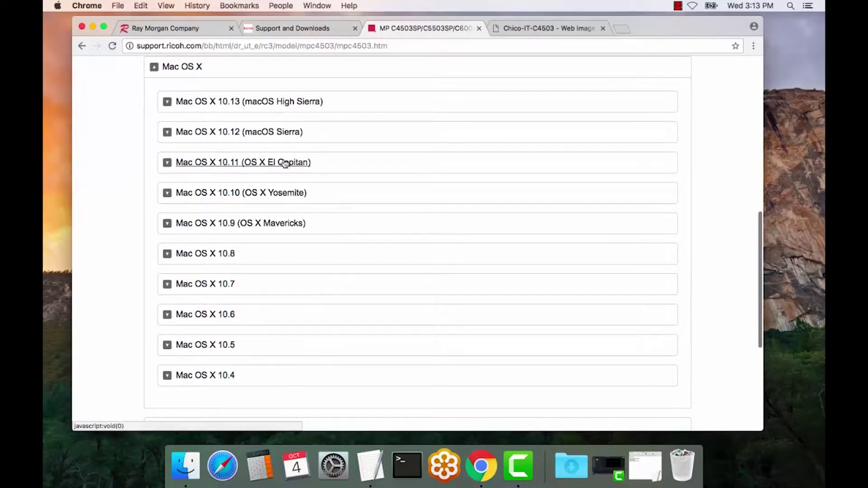
pyautogui.click(242, 135)
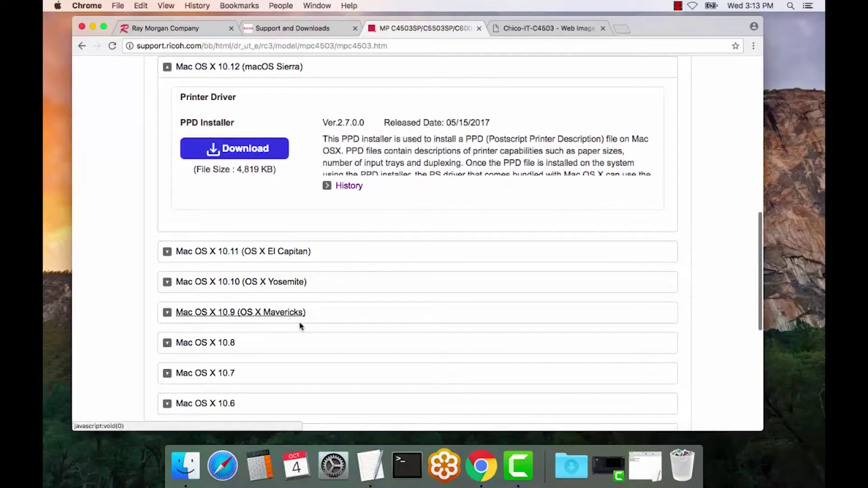
pyautogui.click(221, 379)
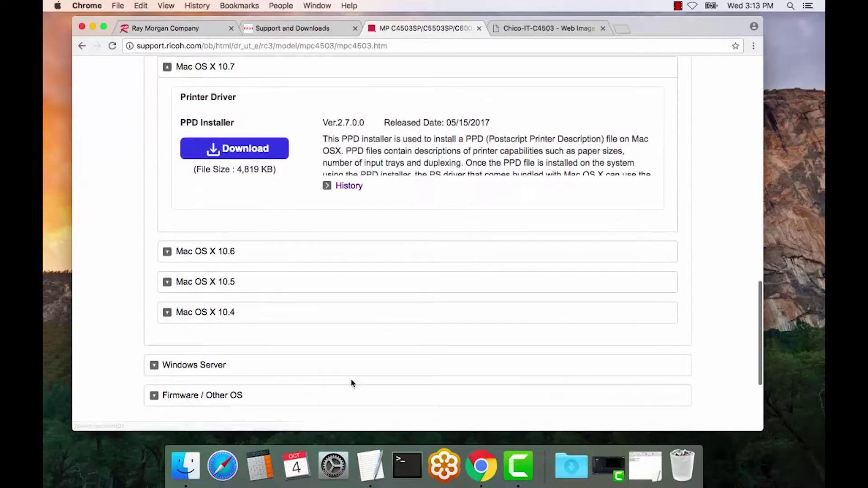
pyautogui.click(228, 251)
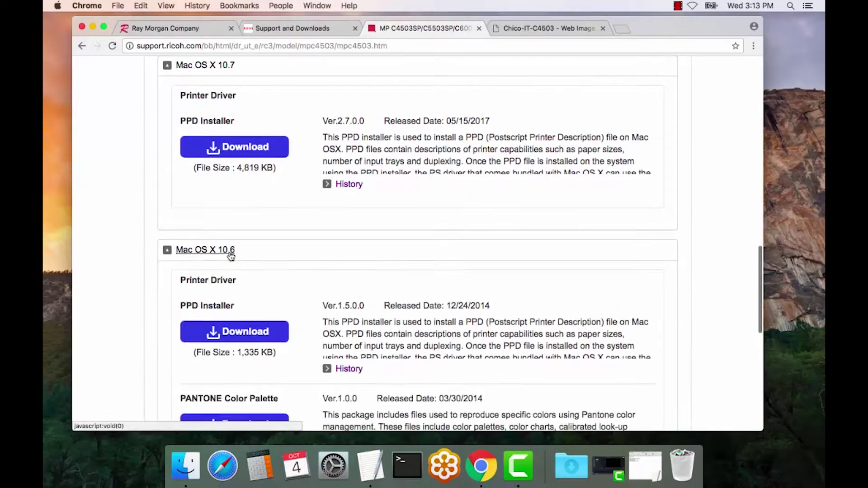
# Collapse Mac OS X 10.6 and download the Mac OS X 10.12 PPD Installer
pyautogui.scroll(2, 289, 199)
pyautogui.click(205, 172)
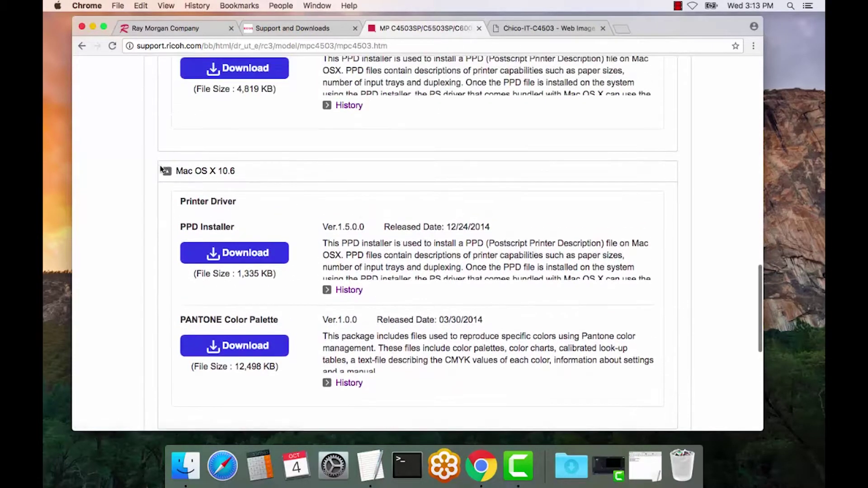
pyautogui.scroll(6, 331, 199)
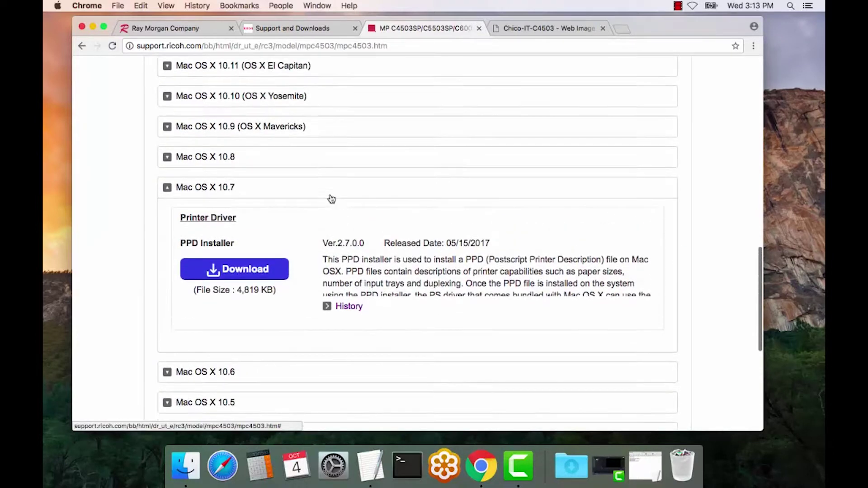
pyautogui.scroll(3, 331, 199)
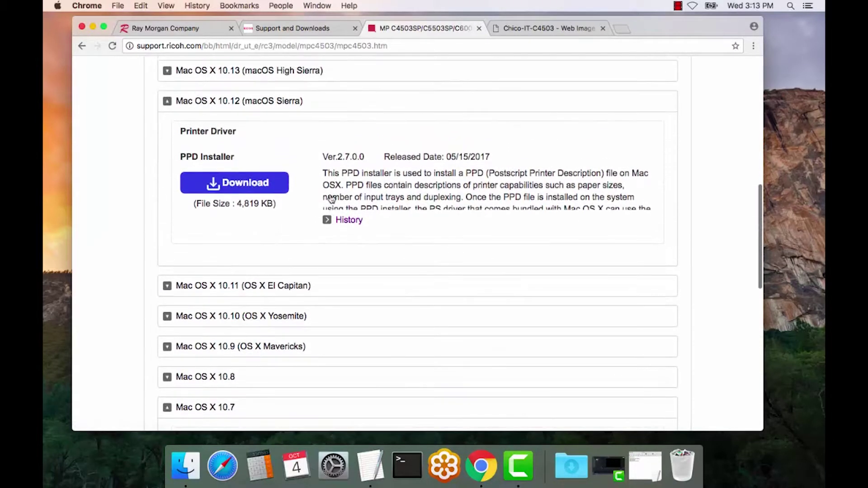
pyautogui.click(265, 184)
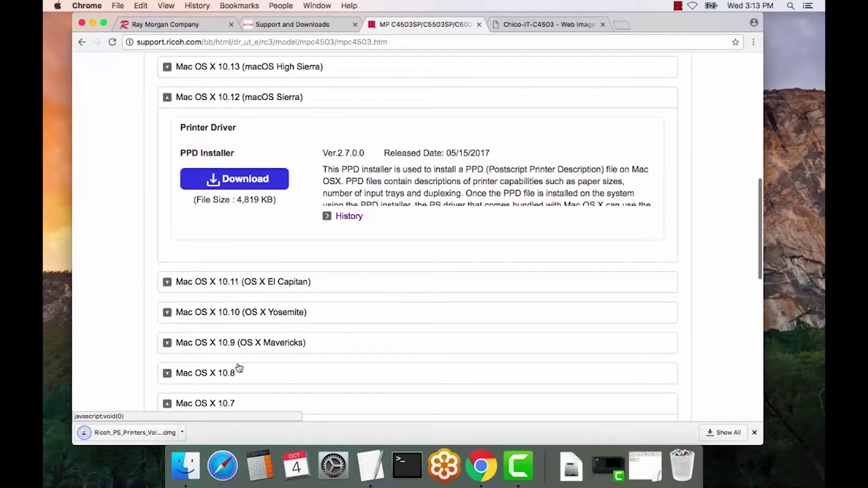
# Mount Ricoh_PS_Printers_Vol3_EXP_LIO_2.7.0.0.dmg from Finder and launch its driver installer package
pyautogui.click(193, 472)
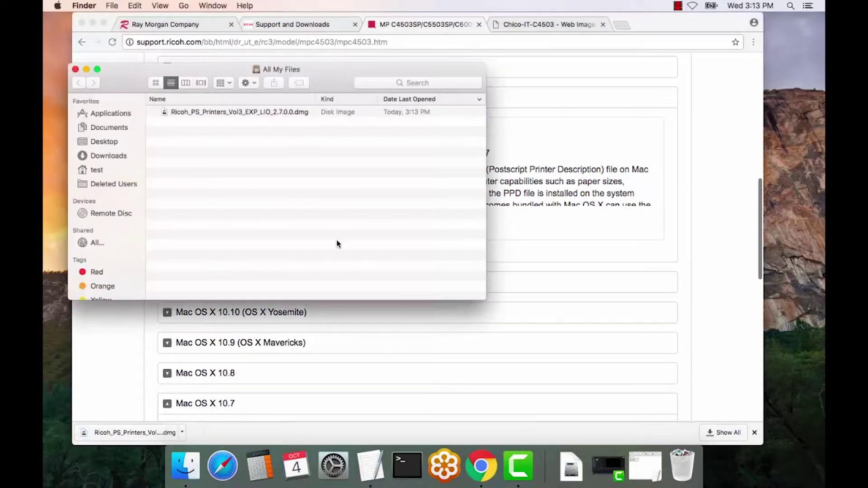
pyautogui.doubleClick(223, 111)
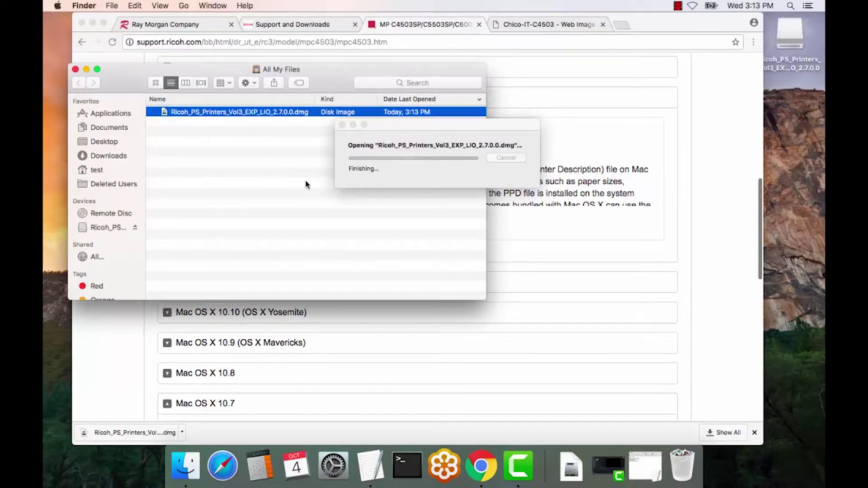
pyautogui.click(221, 113)
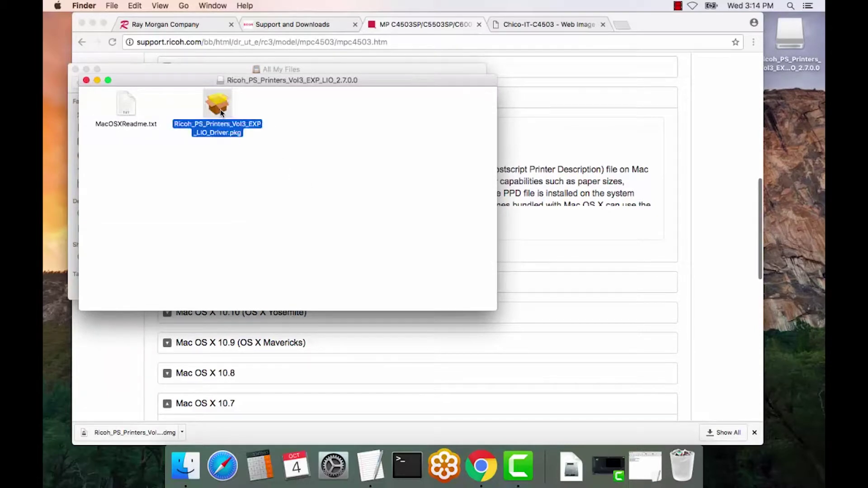
pyautogui.doubleClick(221, 112)
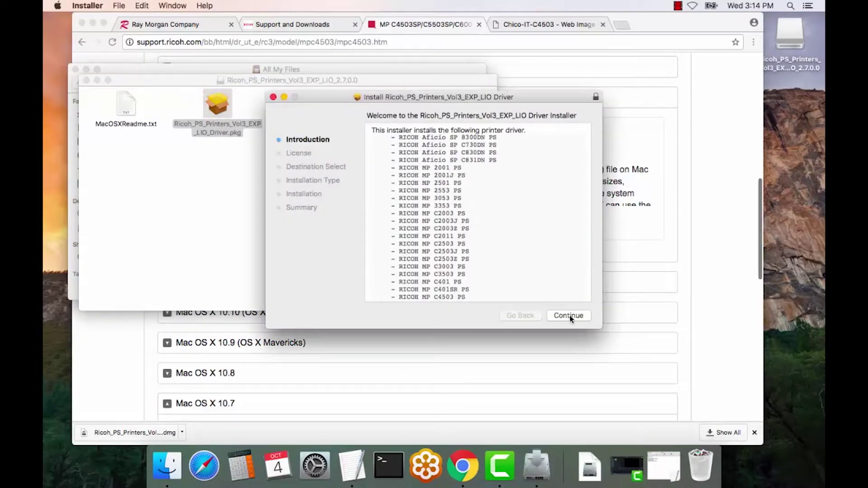
# Pass the introduction, agree to the license and start the standard install on Macintosh HD
pyautogui.click(573, 316)
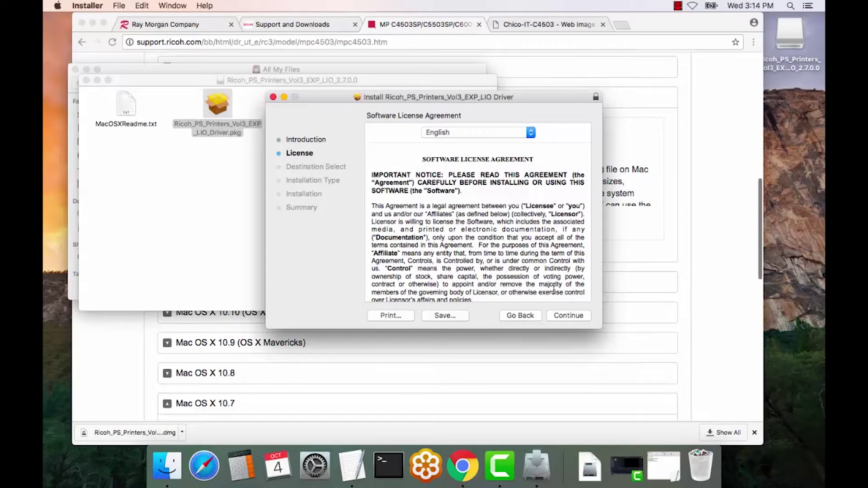
pyautogui.click(568, 316)
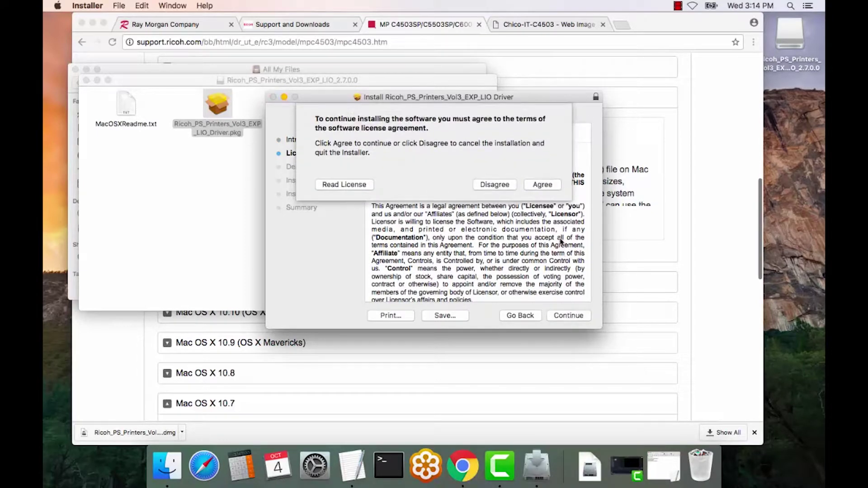
pyautogui.click(542, 185)
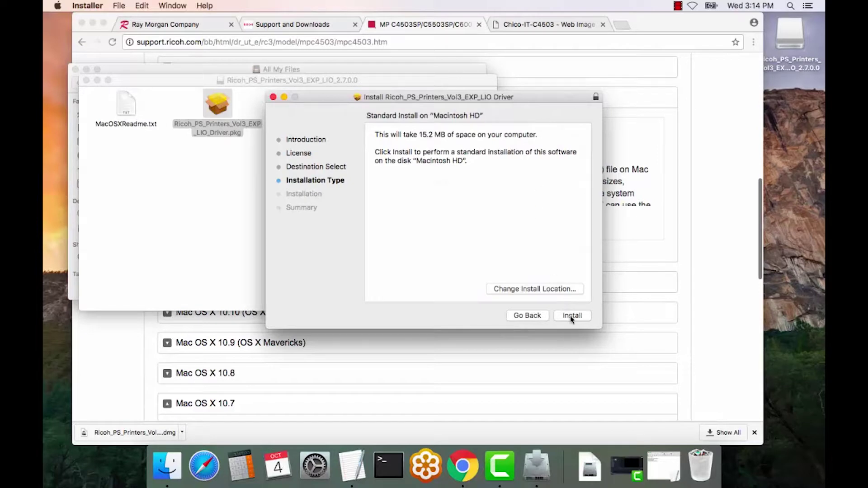
pyautogui.click(570, 315)
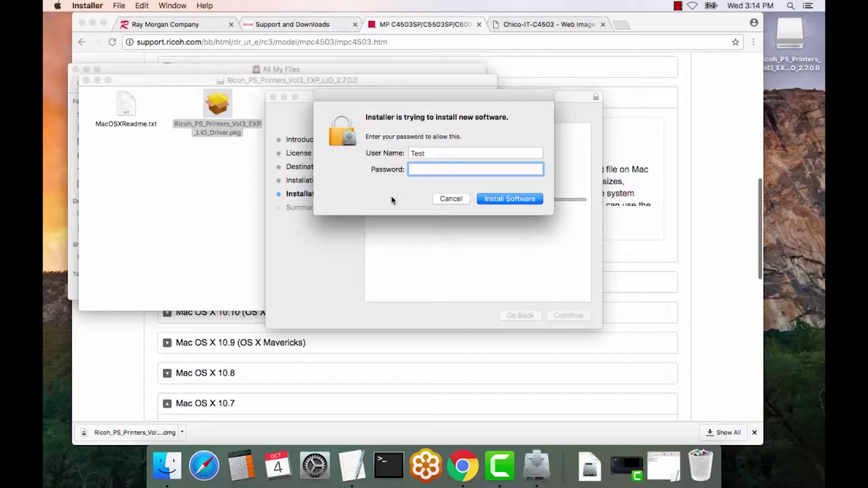
# Authorize the install with the account password and close the installer after success
pyautogui.write('••••••••')
pyautogui.click(492, 198)
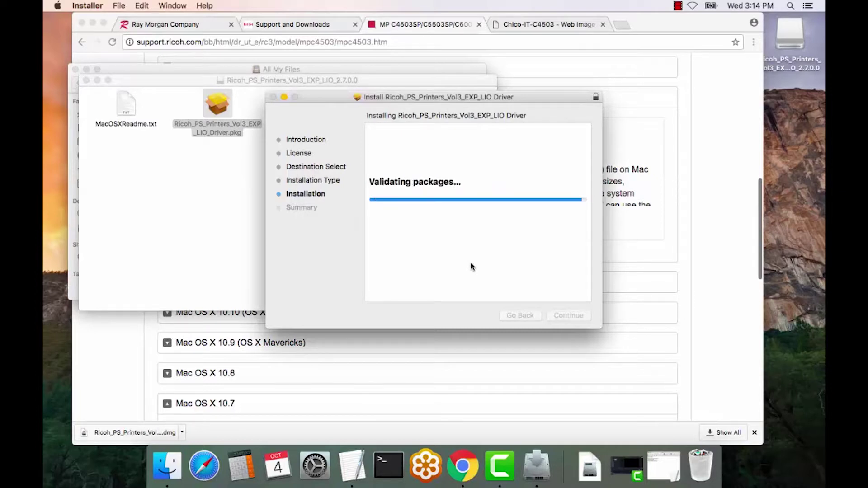
pyautogui.click(571, 317)
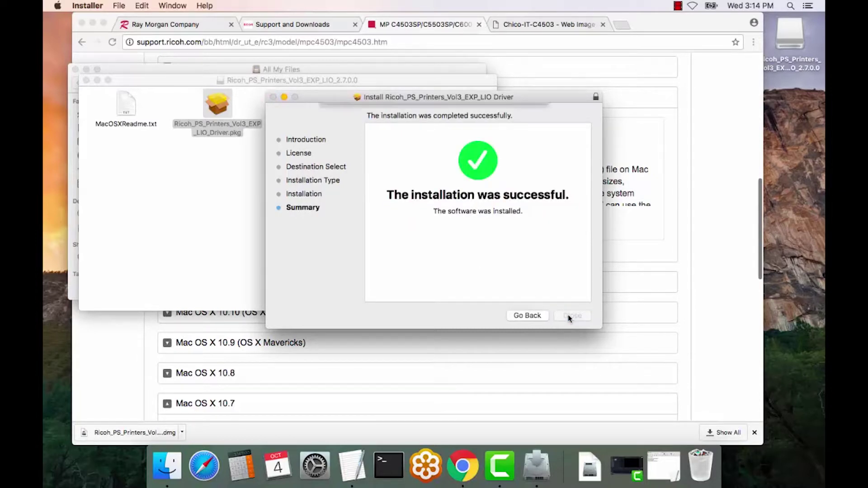
pyautogui.click(502, 170)
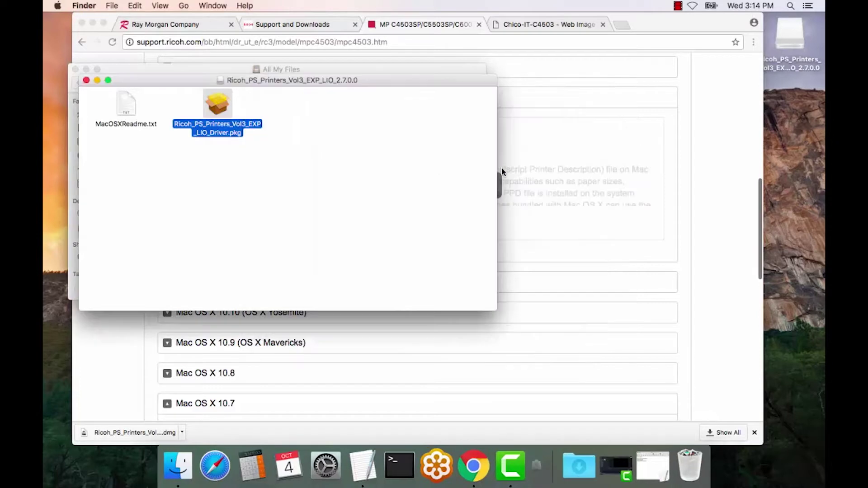
# Close the disk image and All My Files windows and minimize Chrome
pyautogui.click(86, 81)
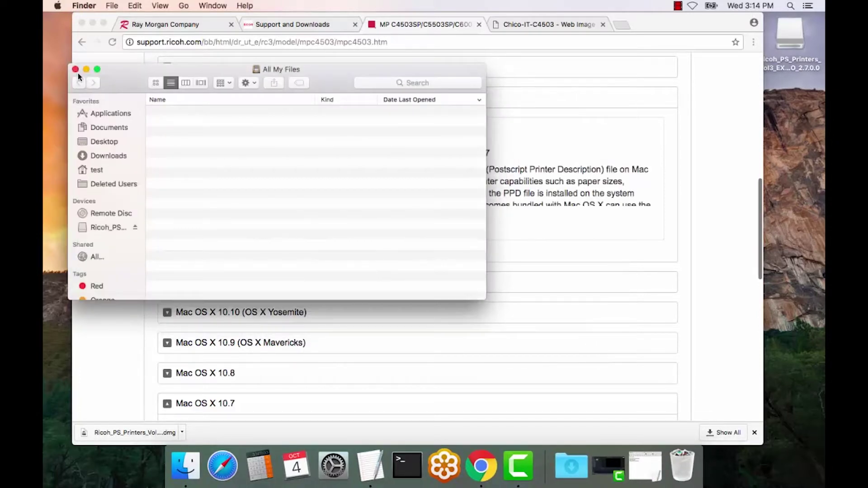
pyautogui.click(76, 70)
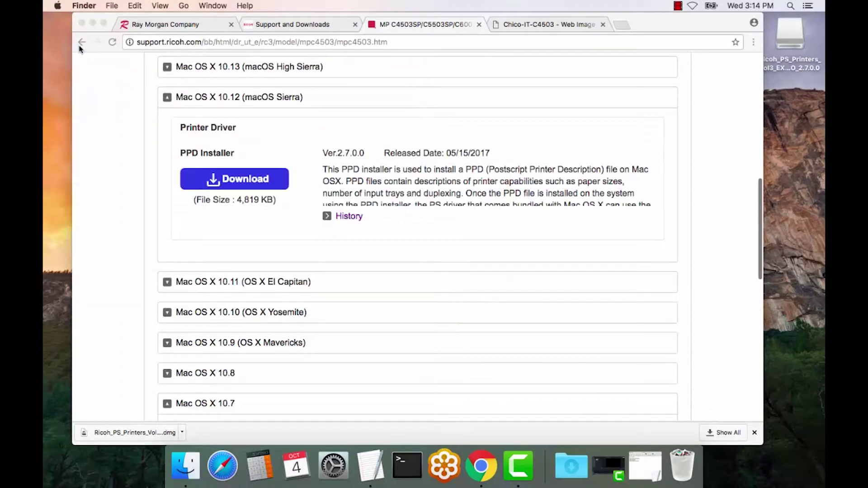
pyautogui.click(93, 24)
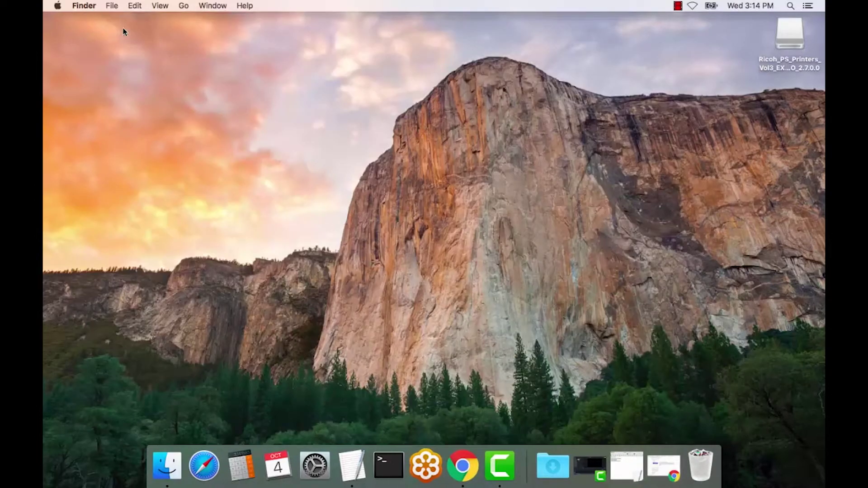
# Launch System Preferences and open Printers & Scanners
pyautogui.click(315, 465)
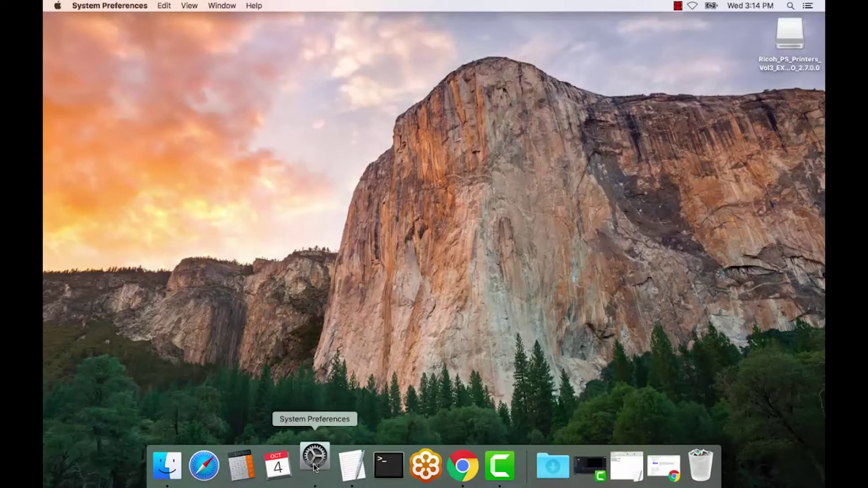
pyautogui.click(57, 6)
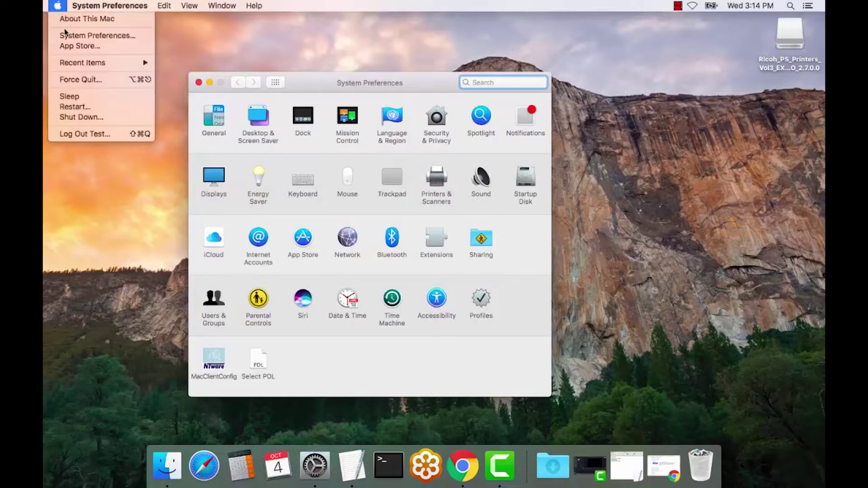
pyautogui.click(436, 185)
pyautogui.click(436, 185)
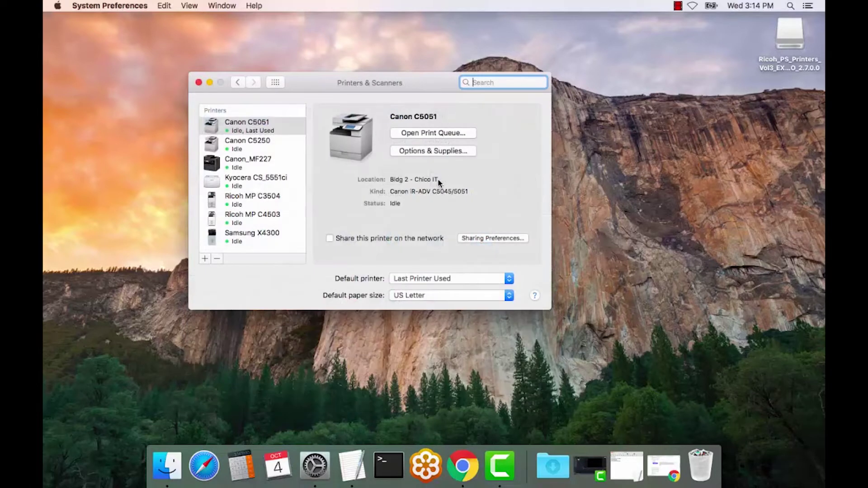
# Add an IP printer with address 10.24.3.17, queue lp and name Ricoh MP C4503
pyautogui.click(205, 259)
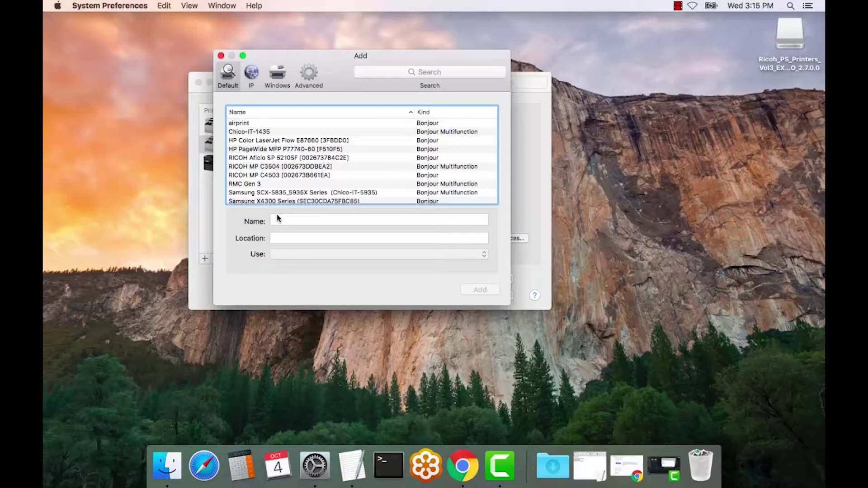
pyautogui.click(249, 74)
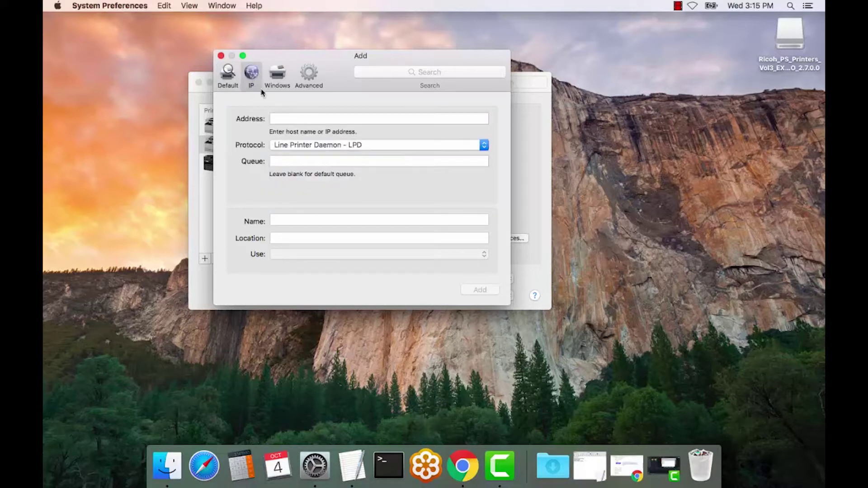
pyautogui.click(290, 120)
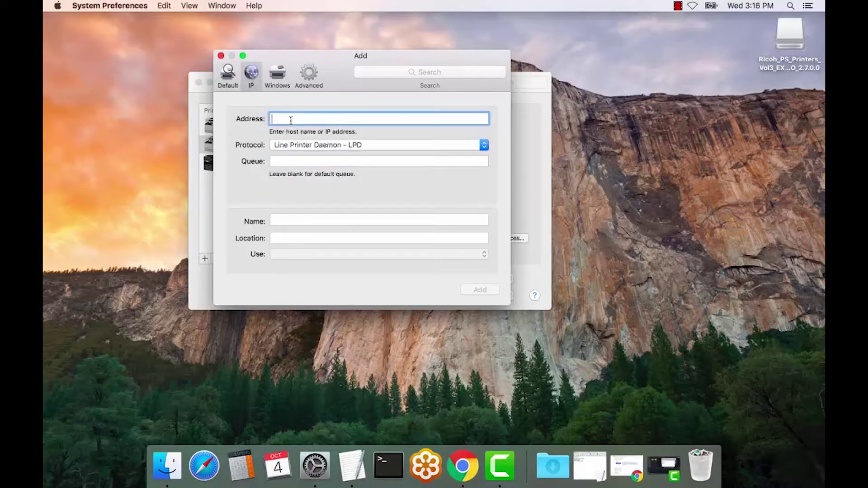
pyautogui.write('10.24.3.17')
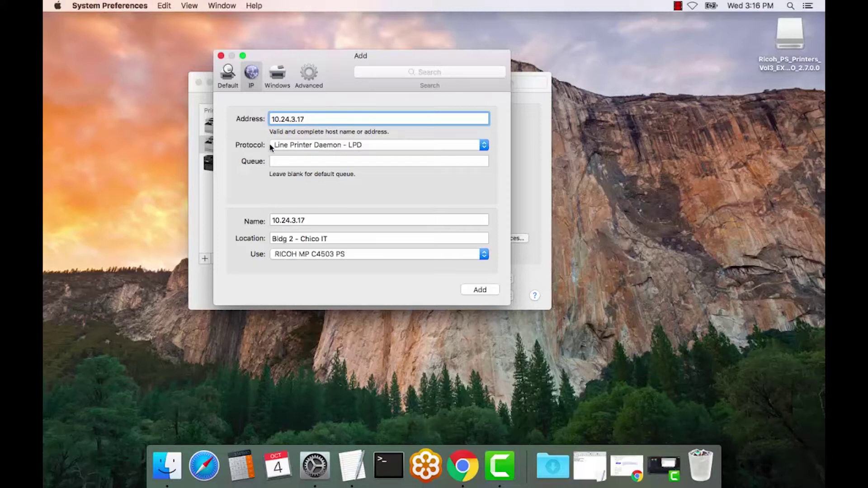
pyautogui.click(289, 162)
pyautogui.write('lp')
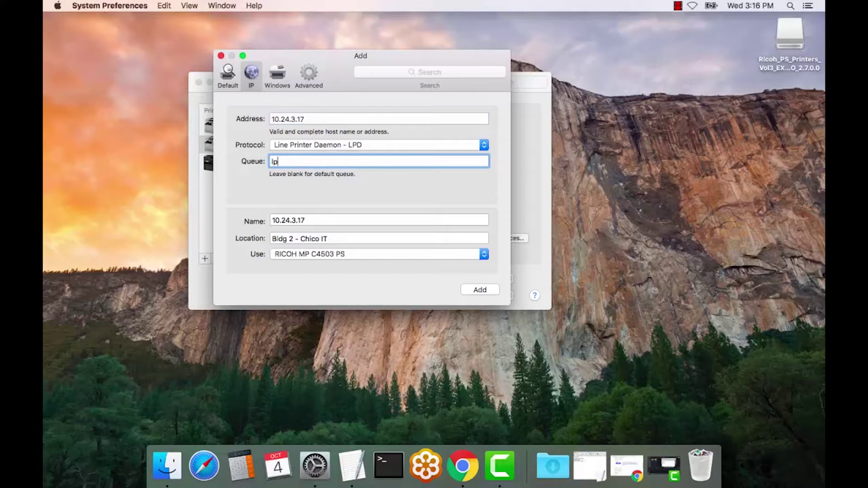
pyautogui.press('Tab')
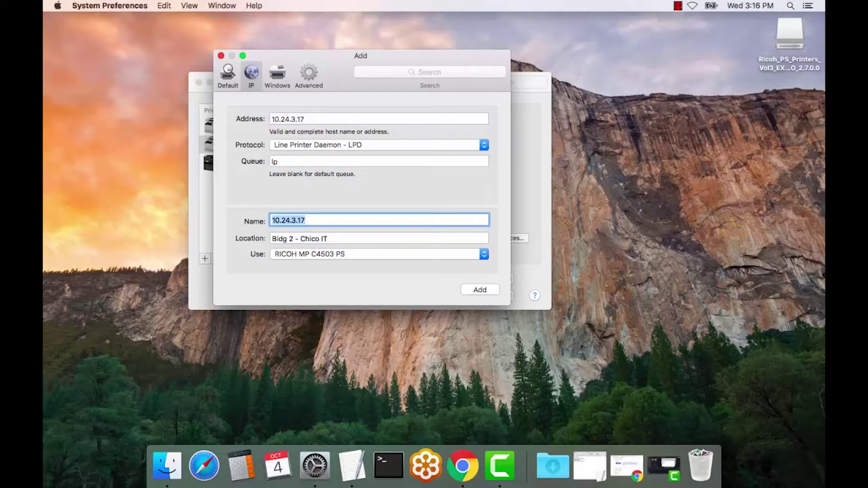
pyautogui.write('Ricoh MP C4503')
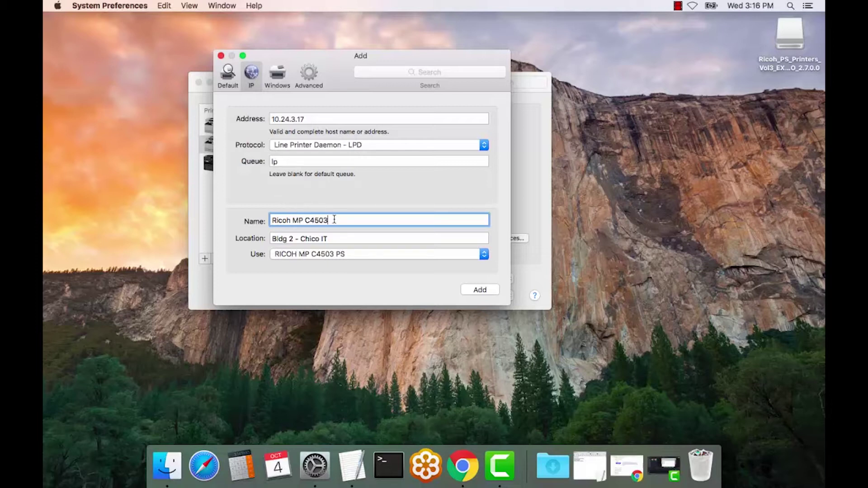
# Search '4503' under Select Software and choose the RICOH MP C4503 PS driver
pyautogui.click(484, 255)
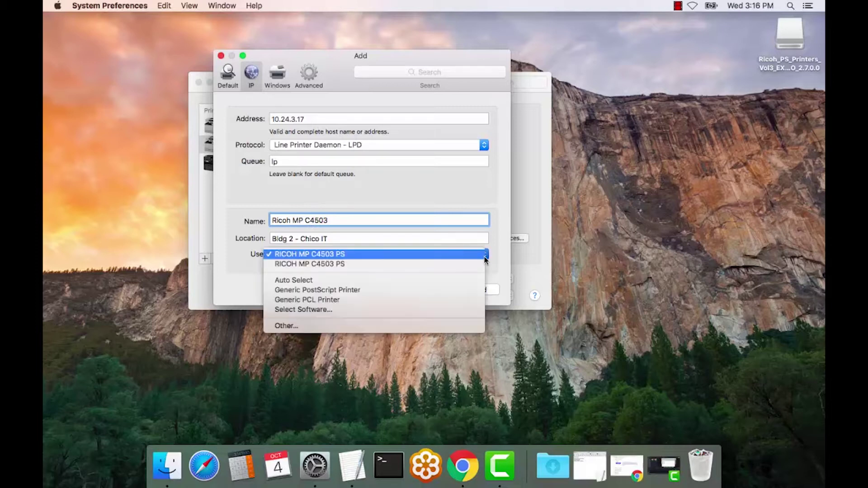
pyautogui.click(446, 311)
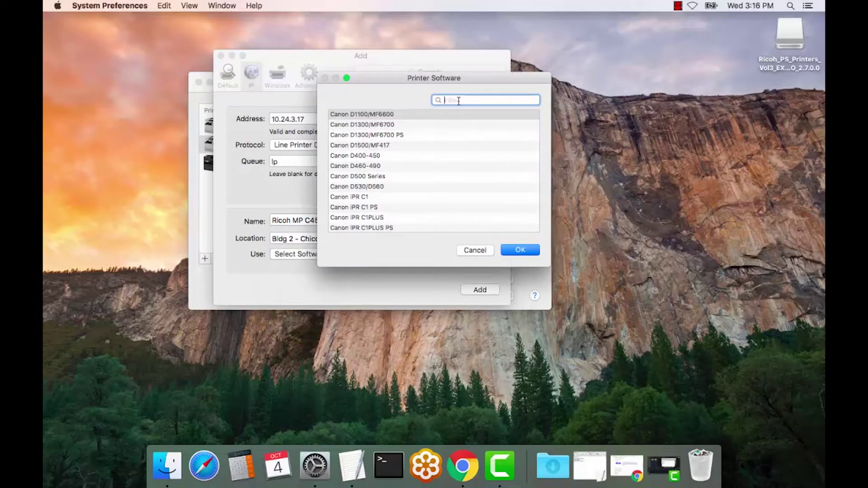
pyautogui.write('4503')
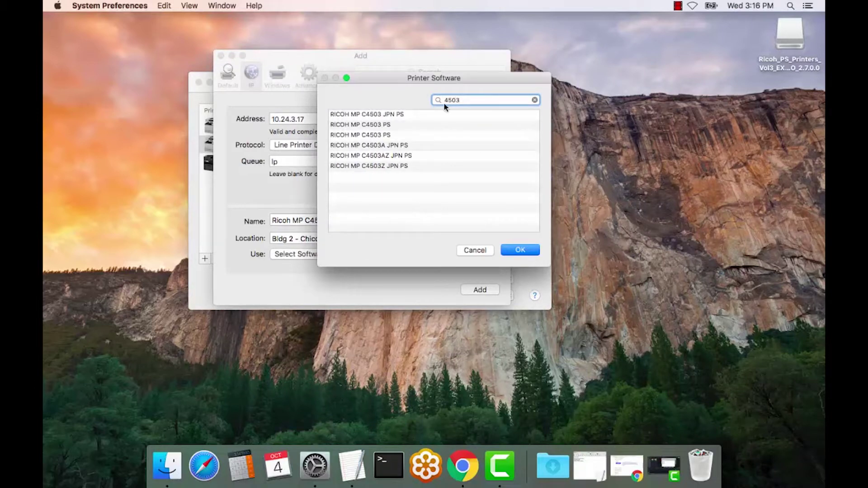
pyautogui.click(383, 129)
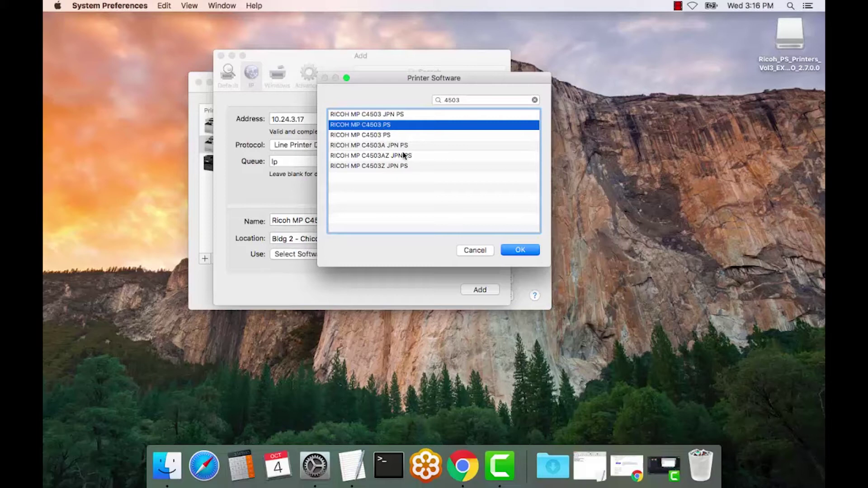
pyautogui.click(518, 251)
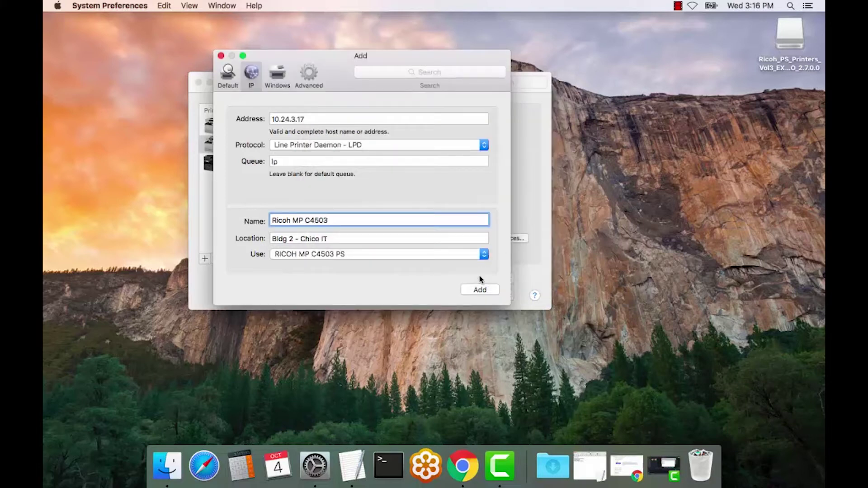
# Add the Ricoh MP C4503, print a test page from its queue, then quit System Preferences
pyautogui.click(479, 292)
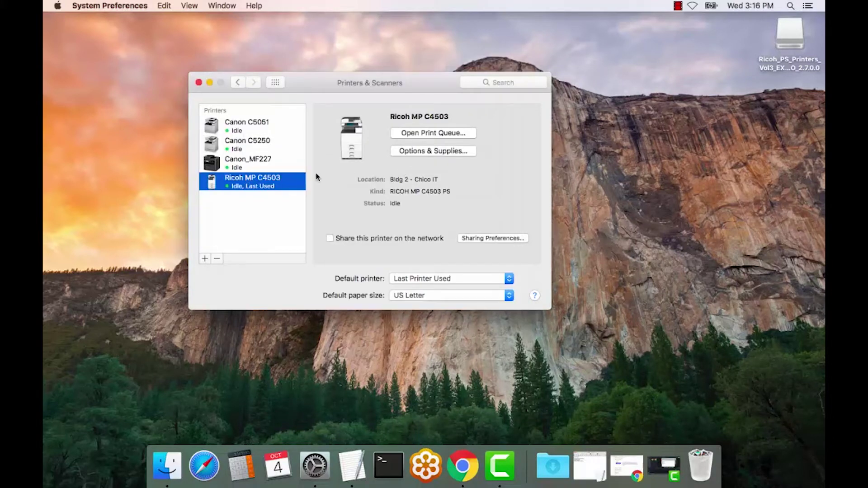
pyautogui.click(427, 133)
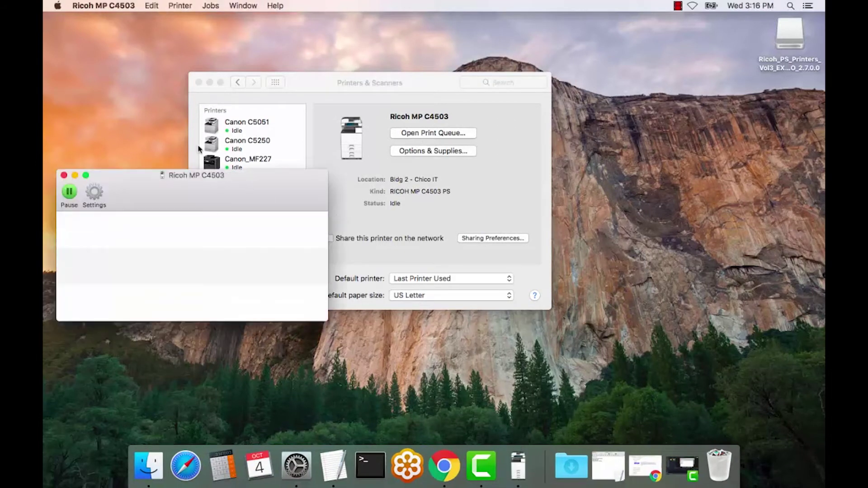
pyautogui.click(180, 5)
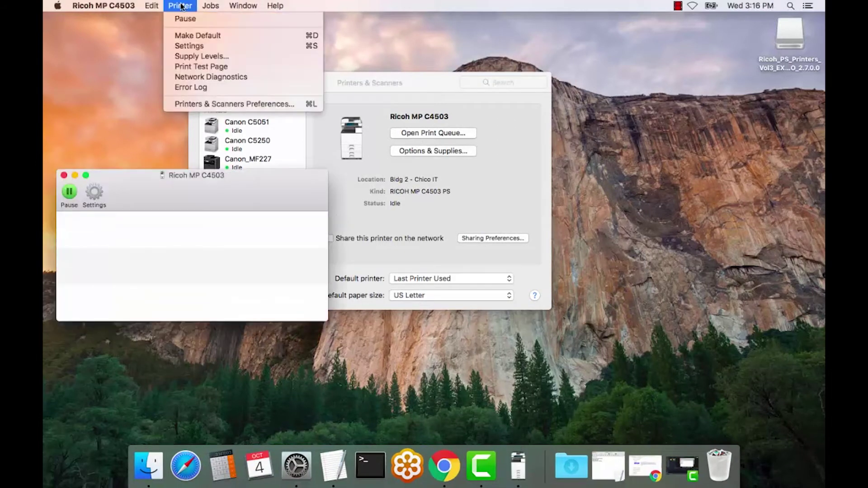
pyautogui.click(196, 67)
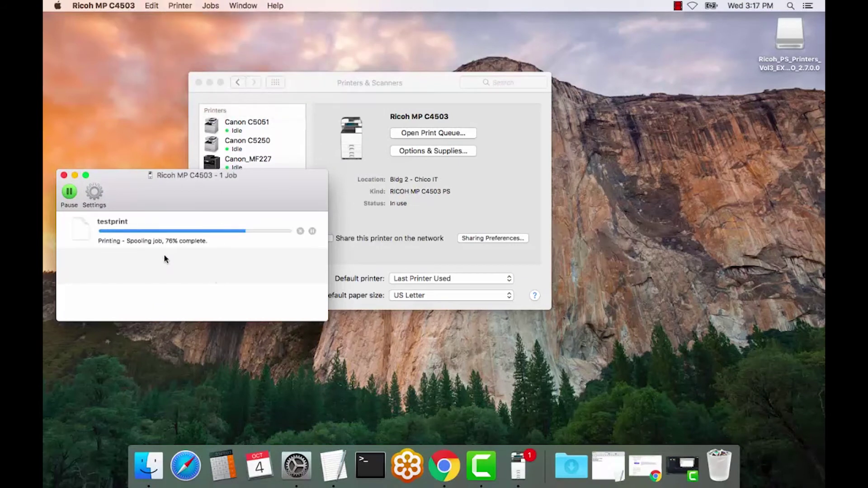
pyautogui.click(64, 176)
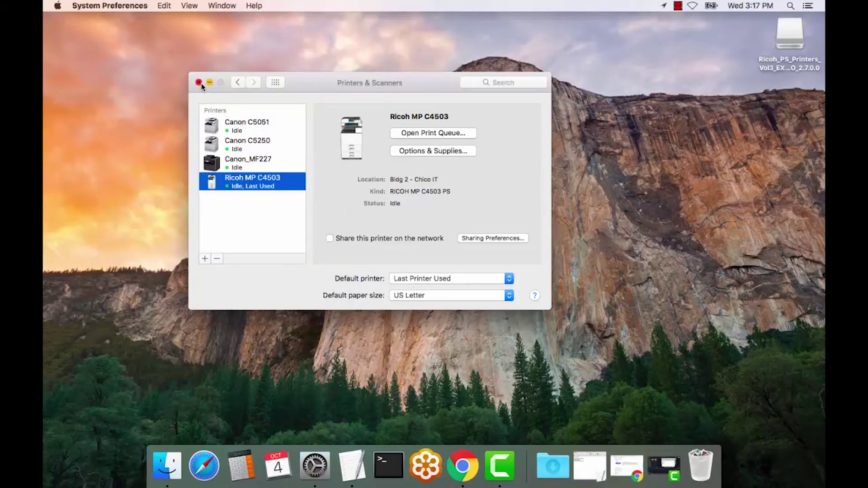
pyautogui.press('cmd+q')
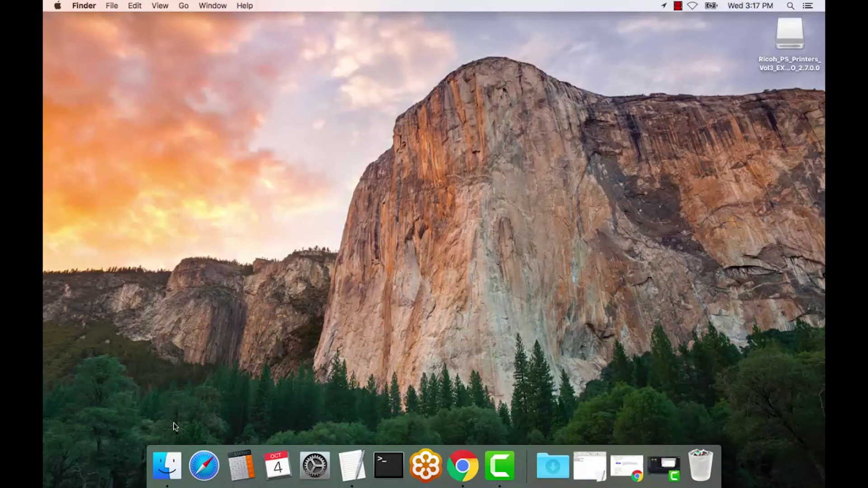
# In Web Image Monitor, open Job > Printer Job History and verify the testprint job completed
pyautogui.click(446, 464)
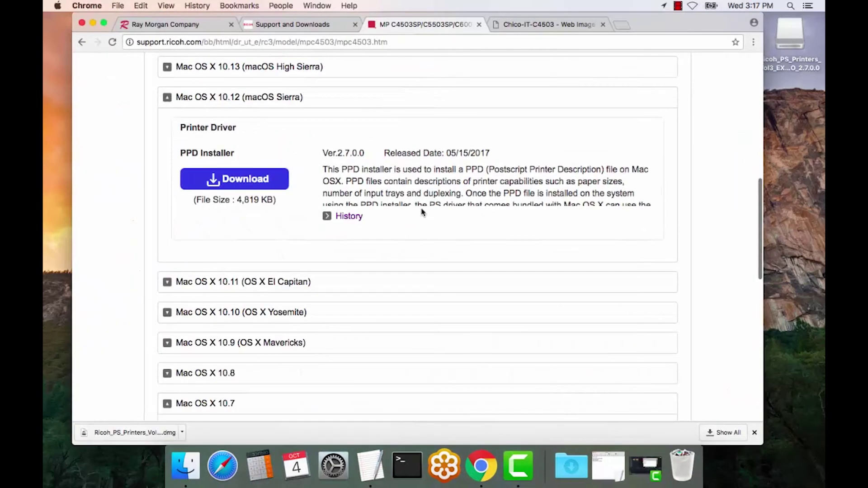
pyautogui.click(500, 26)
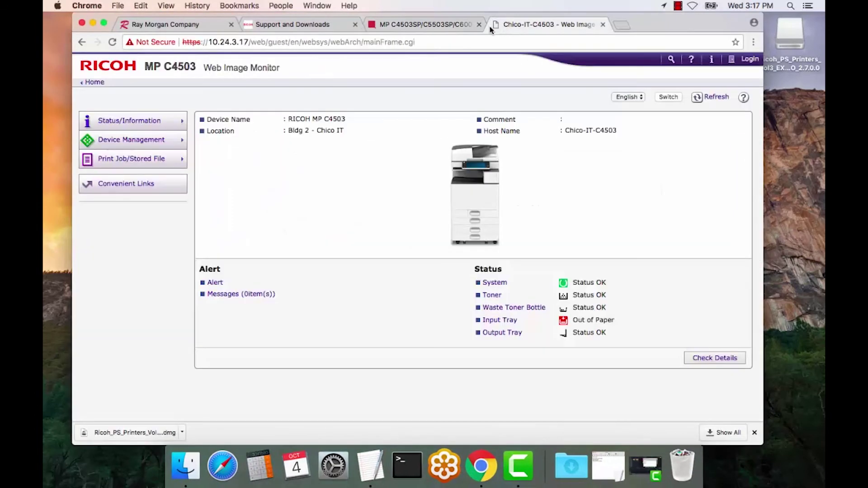
pyautogui.moveTo(129, 124)
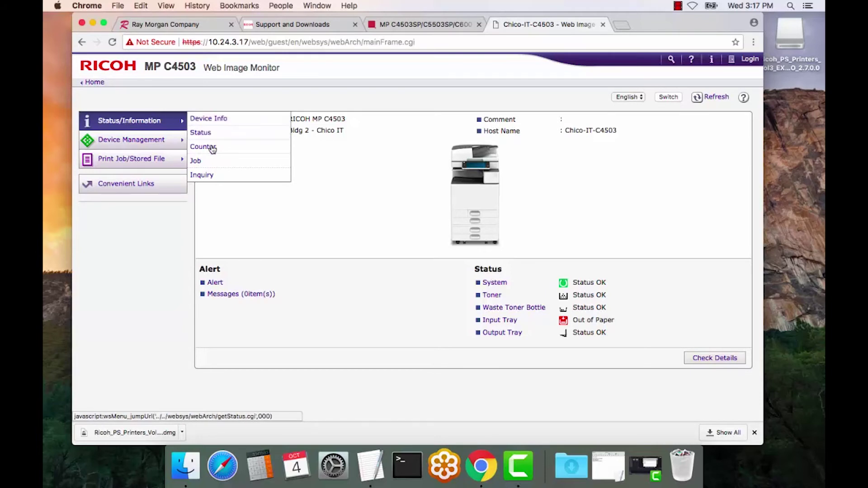
pyautogui.click(211, 165)
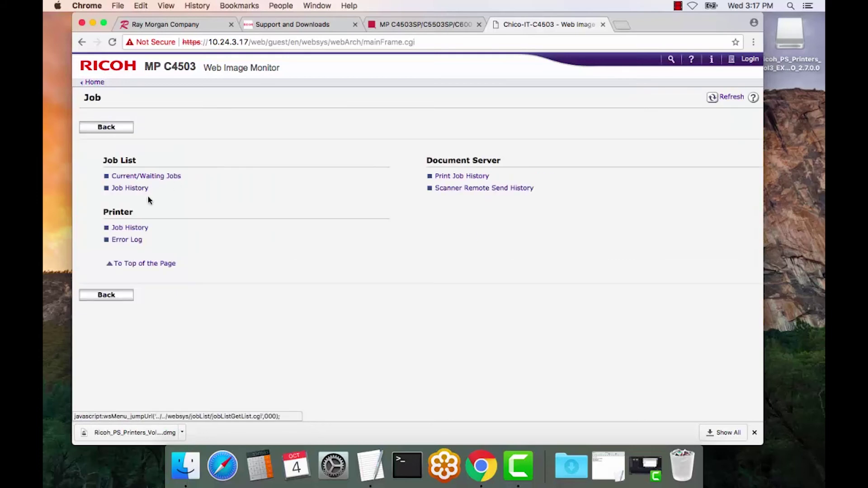
pyautogui.click(135, 230)
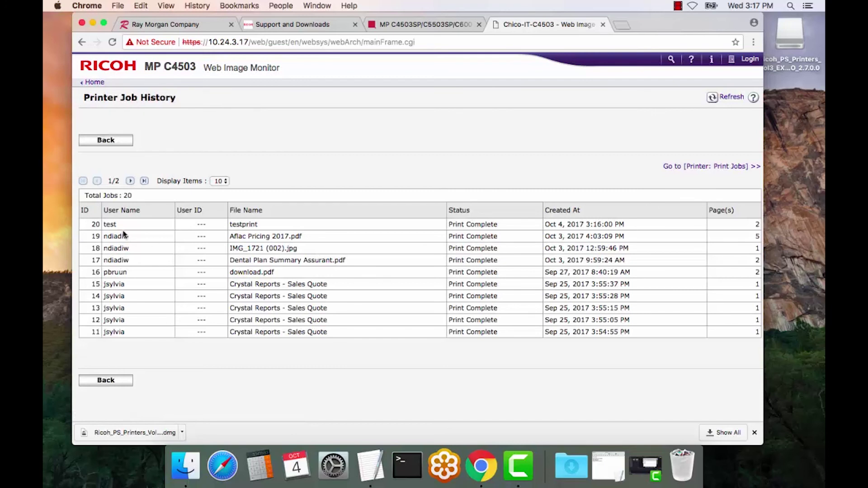
pyautogui.moveTo(117, 224); pyautogui.dragTo(97, 224)
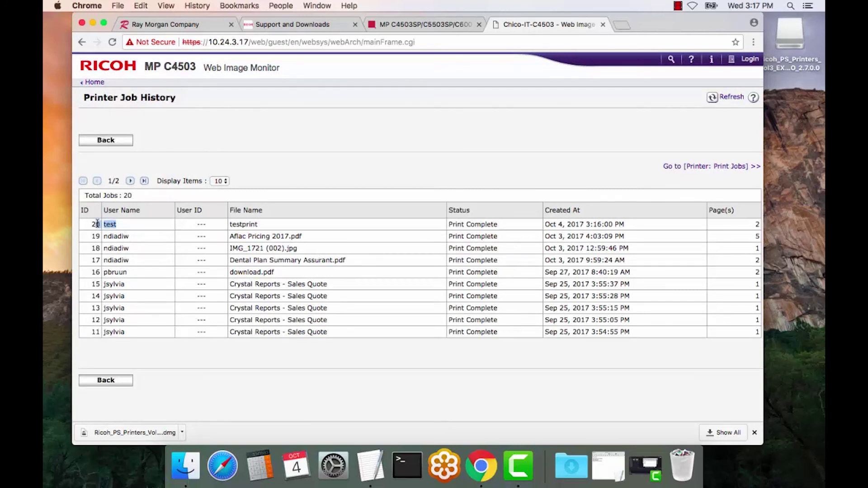
pyautogui.click(137, 221)
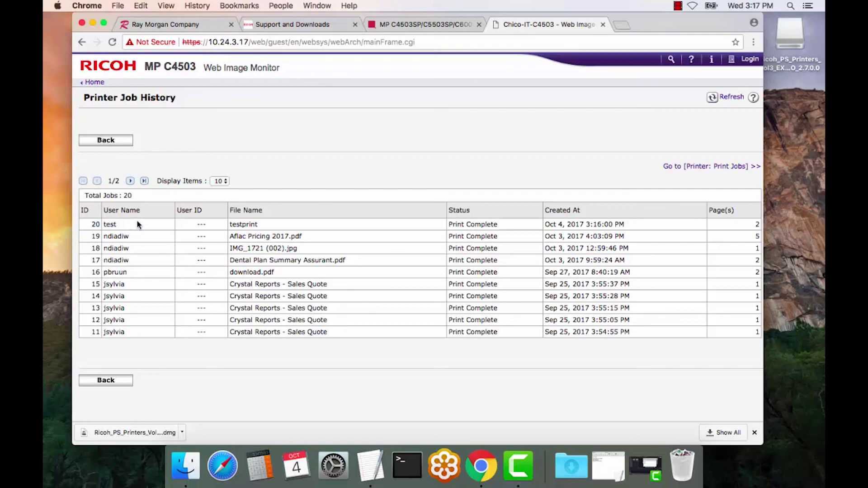